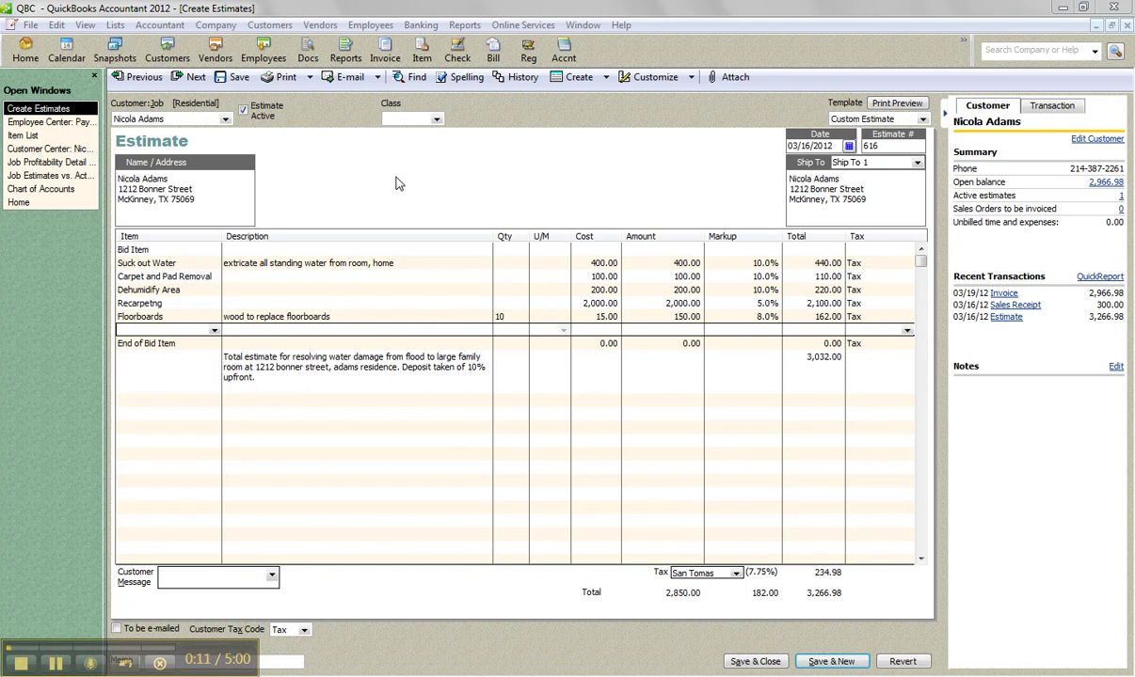
Add a Flood Labor line below Floorboards on the estimate, with a cost of 500 and a 15% markup.
{"action": "left_click", "coordinate": [215, 331]}
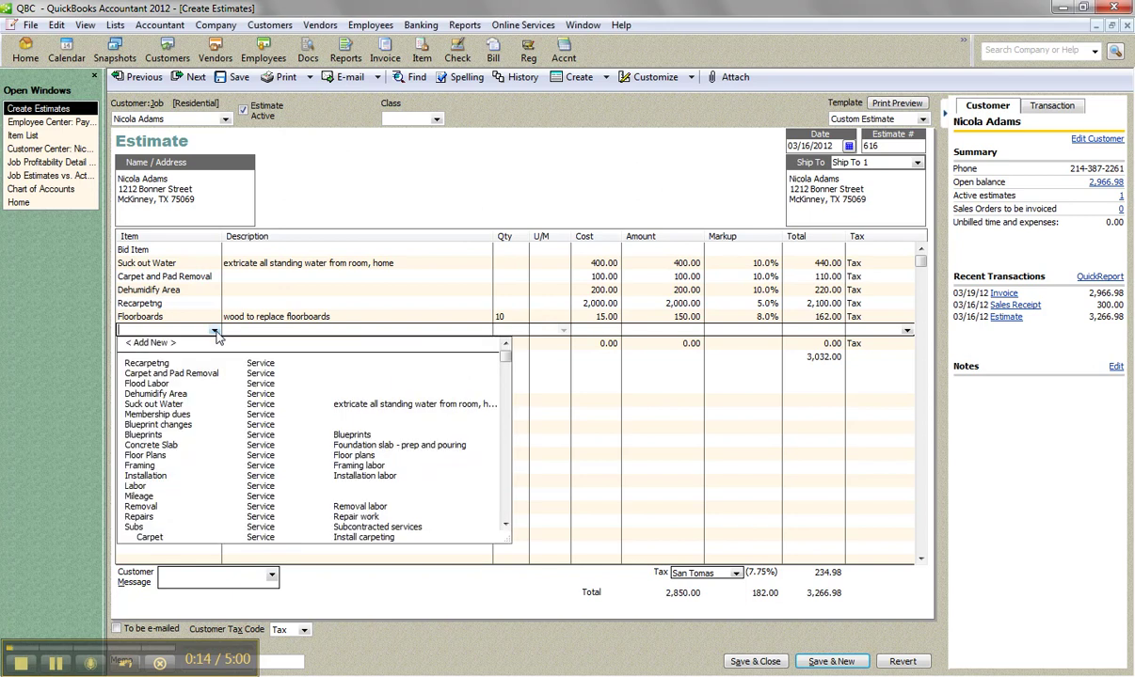
{"action": "left_click", "coordinate": [147, 384]}
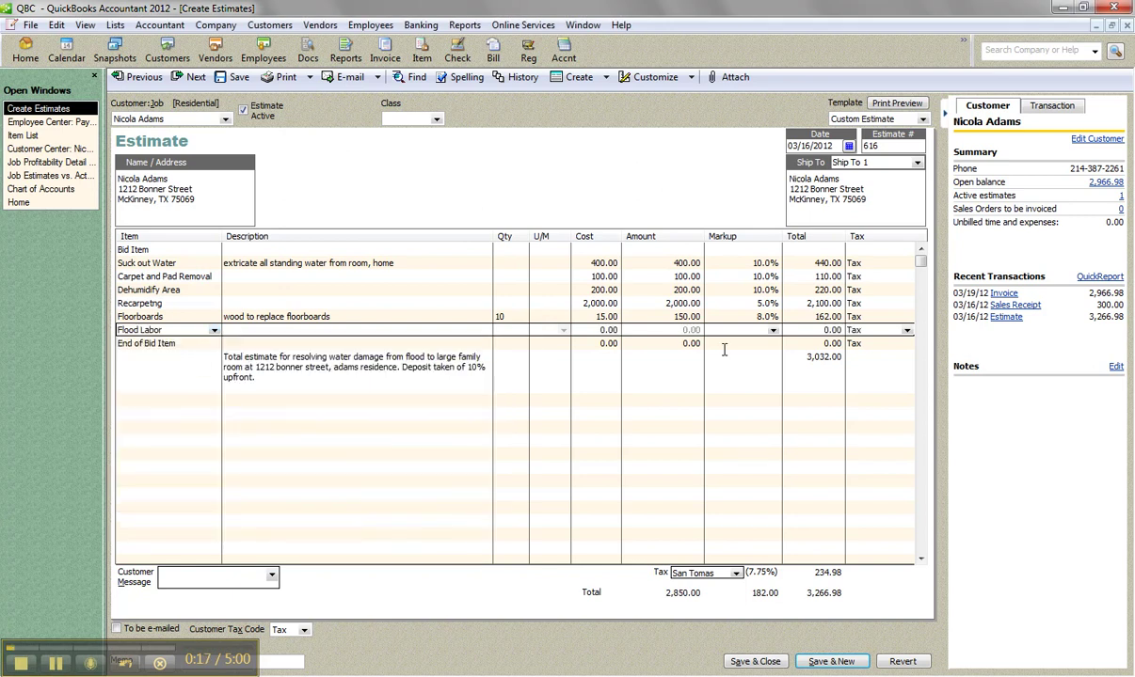
{"action": "left_click", "coordinate": [607, 330]}
{"action": "type", "text": "600"}
{"action": "key", "text": "BackSpace"}
{"action": "key", "text": "BackSpace"}
{"action": "type", "text": "500"}
{"action": "key", "text": "Tab"}
{"action": "type", "text": "15"}
{"action": "key", "text": "Tab"}
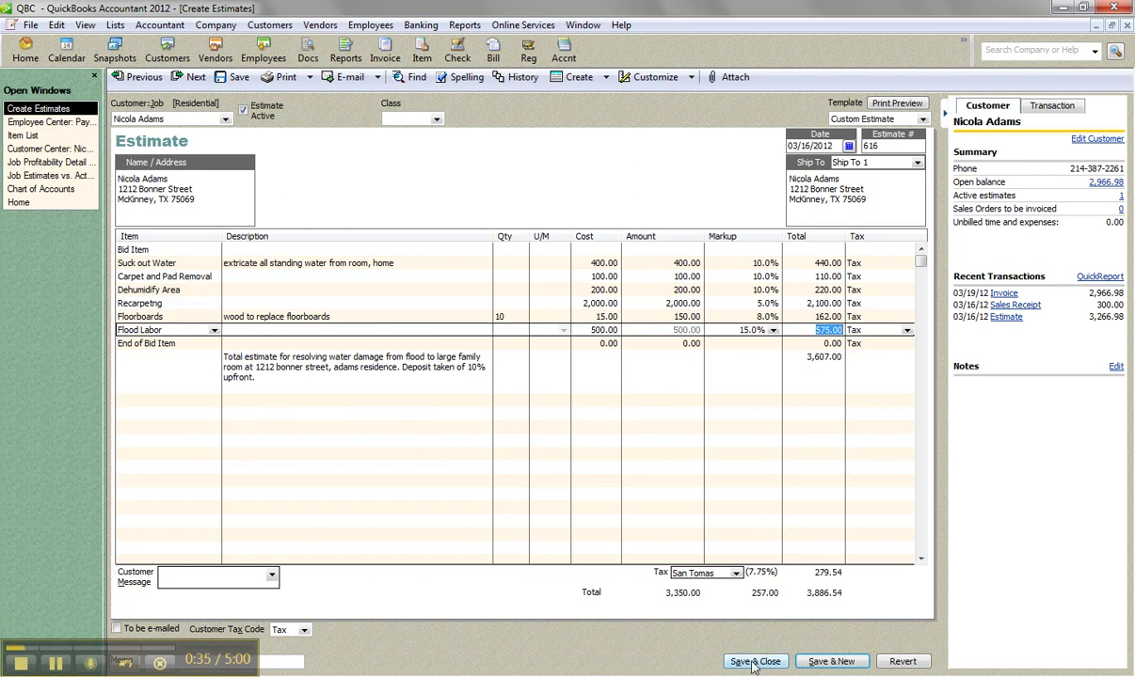
Save the estimate changes with the proposed change order added, and reopen the estimate from the customer's transactions.
{"action": "left_click", "coordinate": [748, 661]}
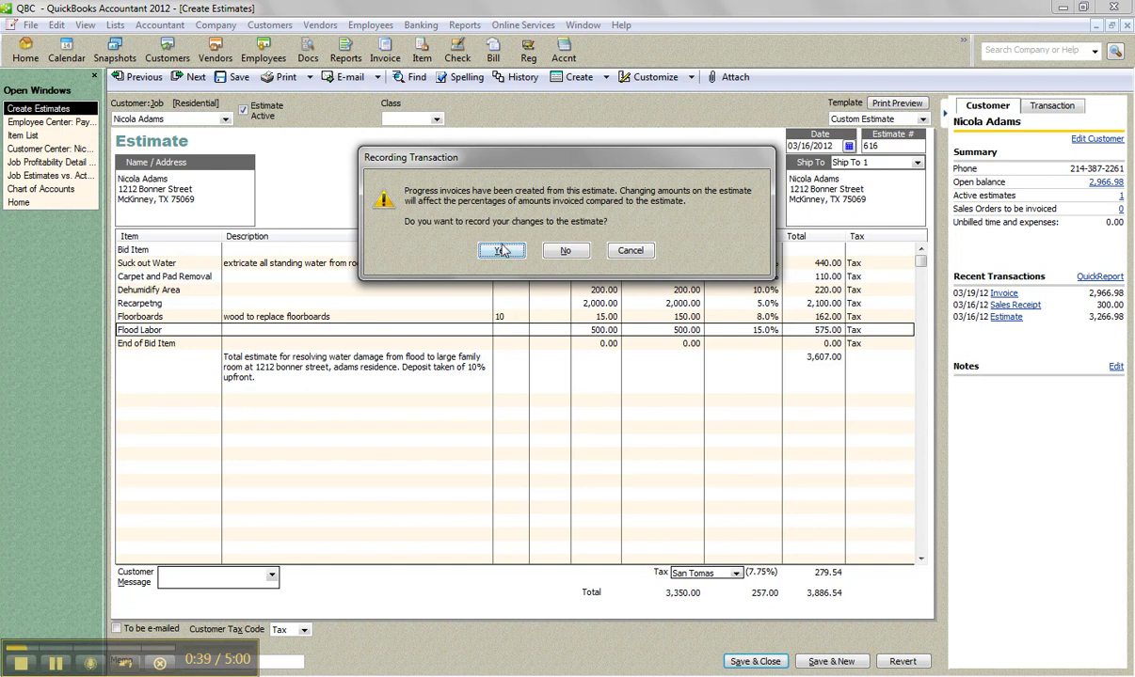
{"action": "left_click", "coordinate": [500, 252]}
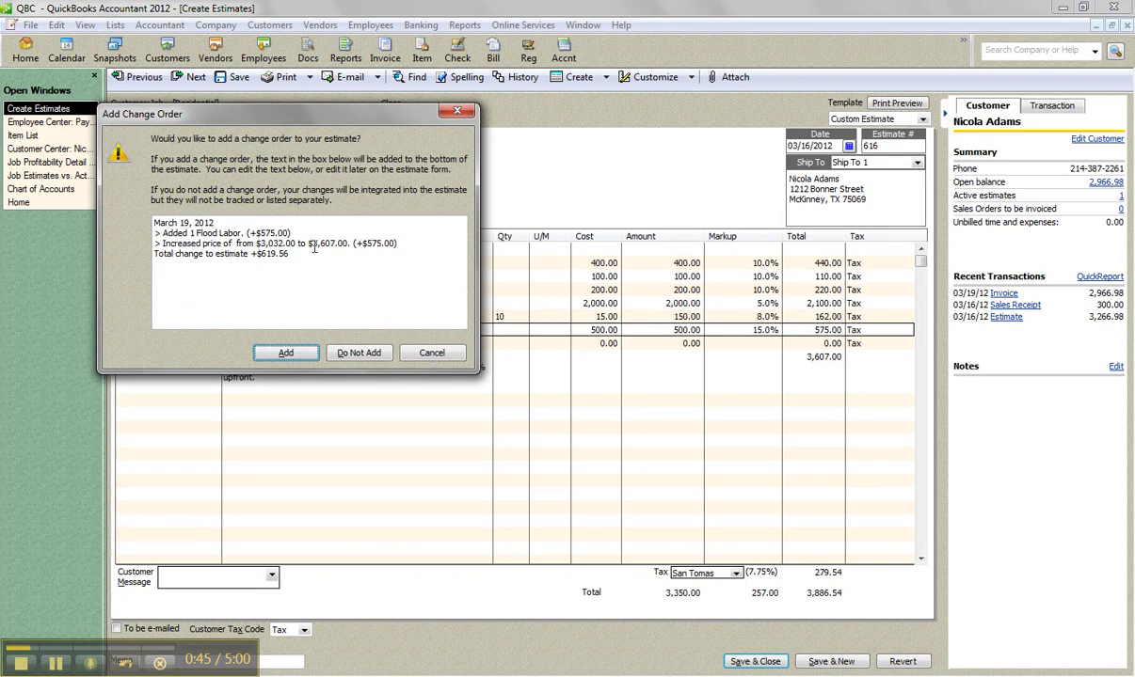
{"action": "left_click_drag", "start_coordinate": [297, 255], "coordinate": [102, 174]}
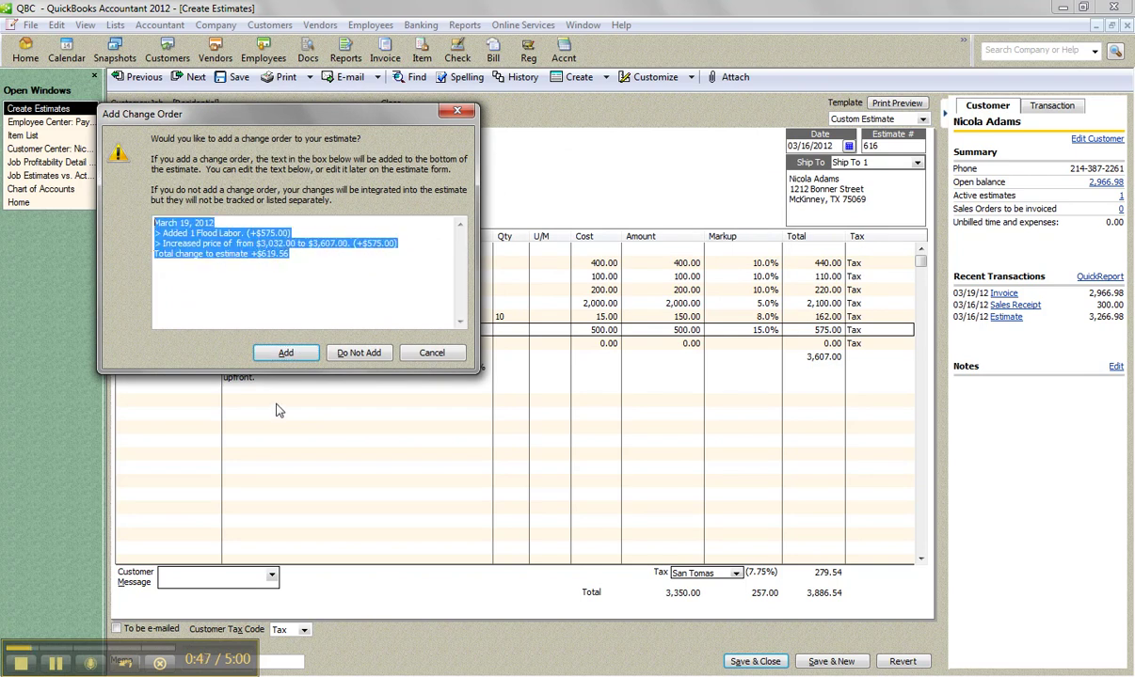
{"action": "left_click", "coordinate": [301, 352]}
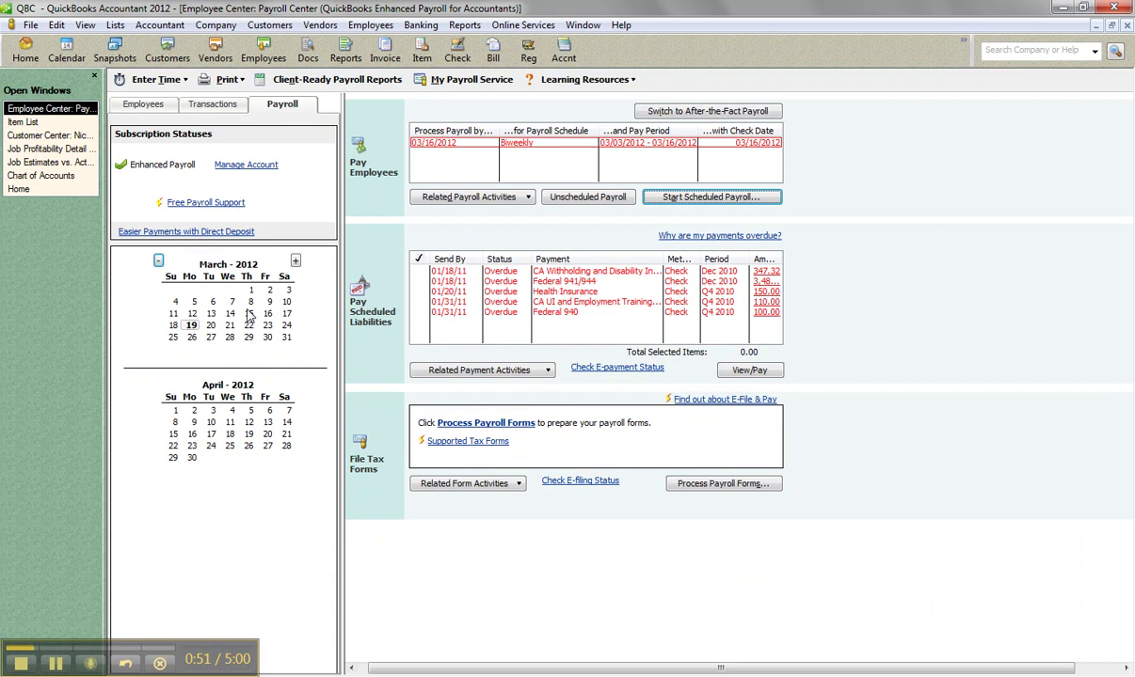
{"action": "left_click", "coordinate": [47, 135]}
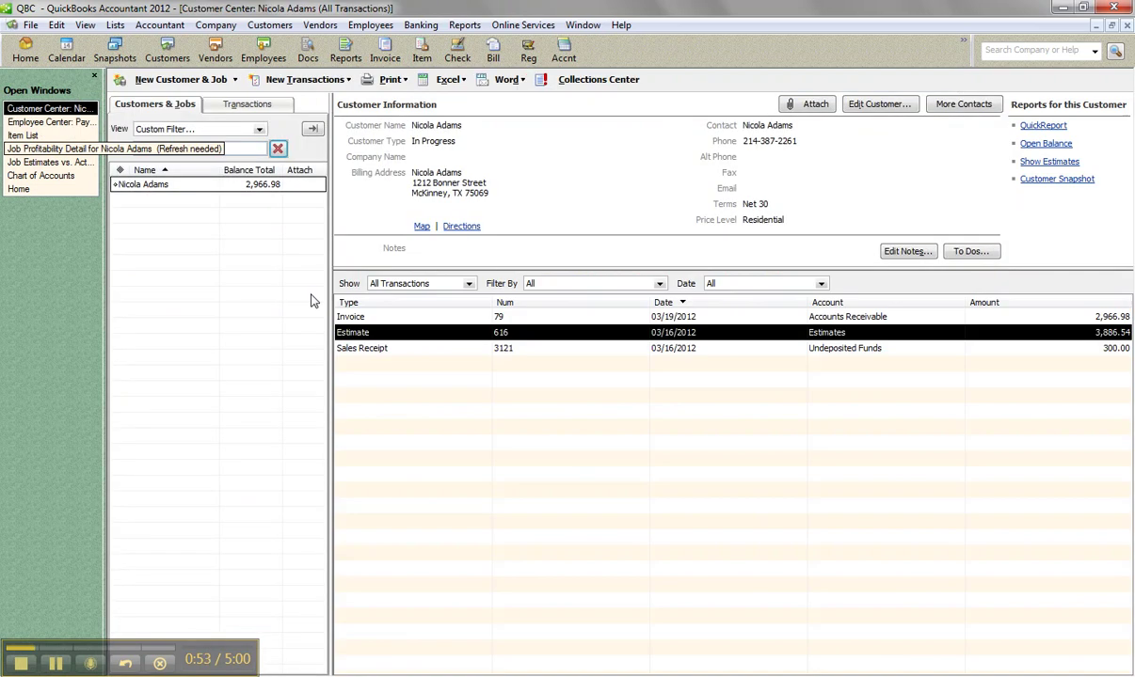
{"action": "double_click", "coordinate": [398, 332]}
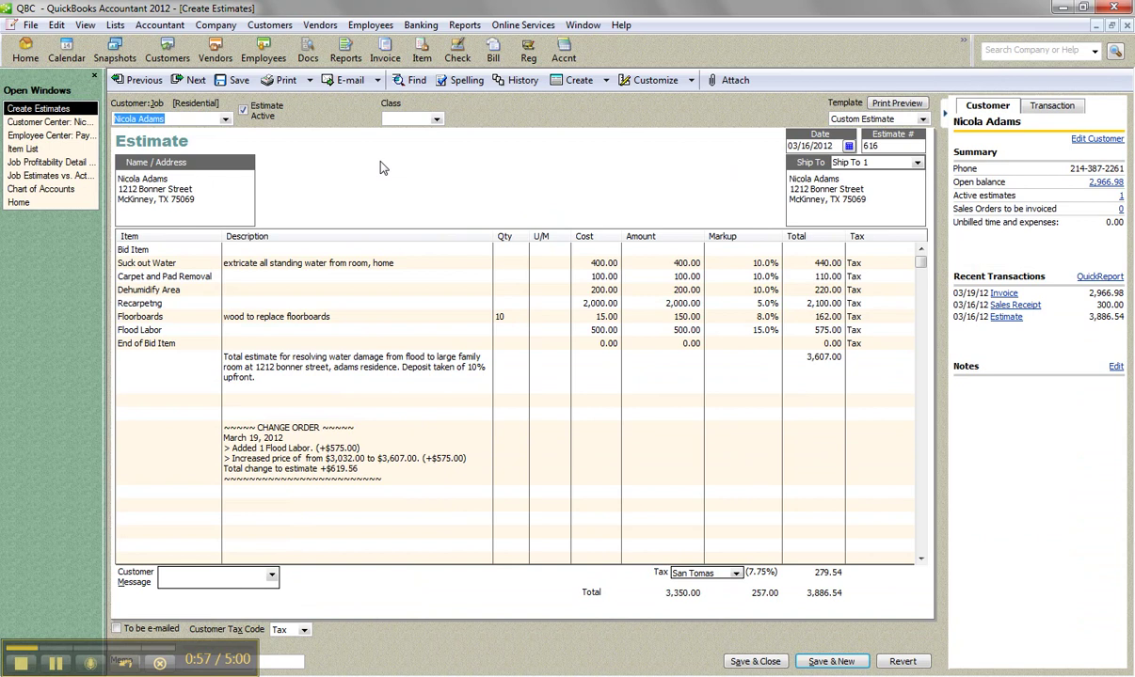
Review the company preferences for Payroll & Employees, including job costing, class and item tracking for paycheck expenses.
{"action": "left_click", "coordinate": [56, 24]}
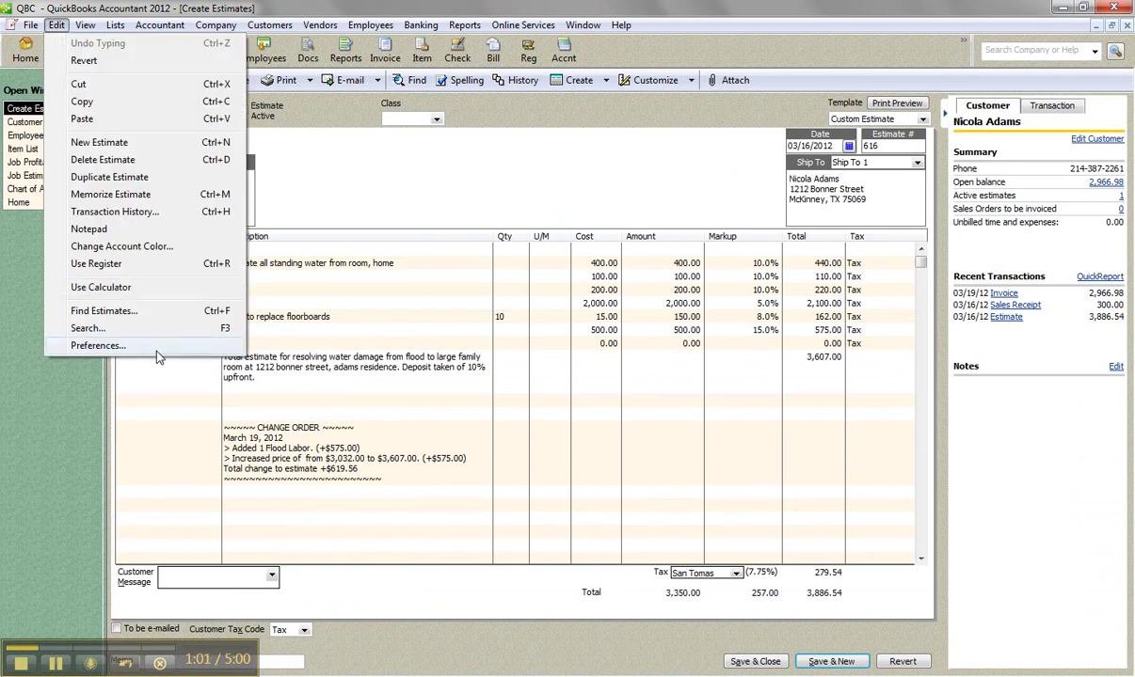
{"action": "left_click", "coordinate": [150, 345]}
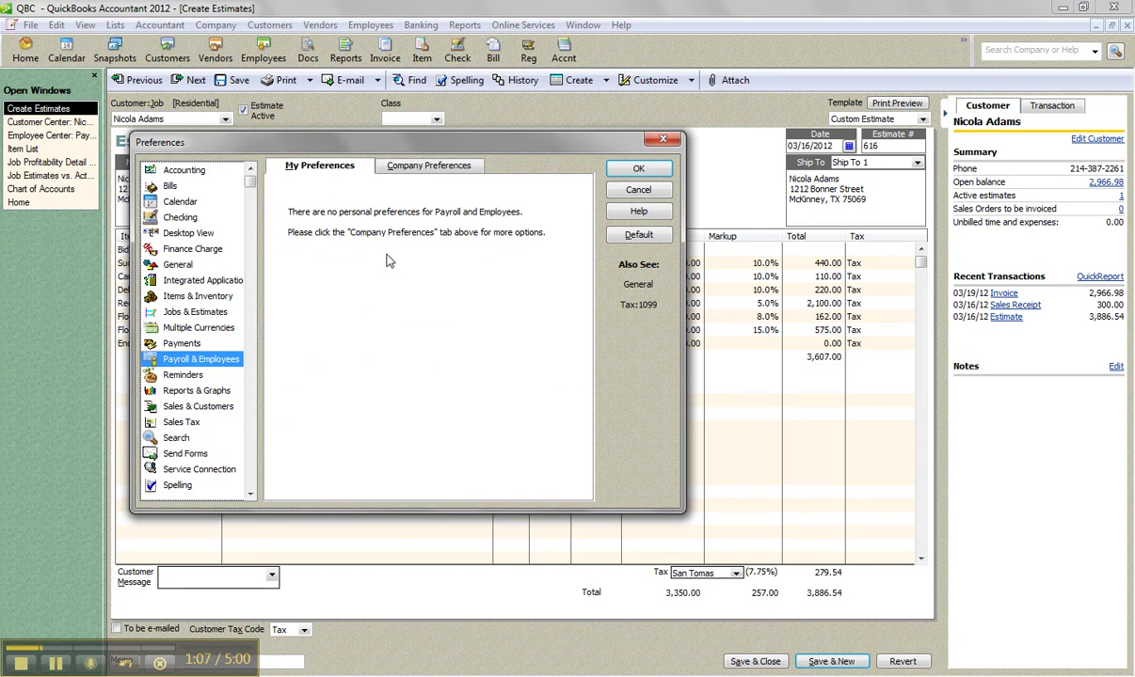
{"action": "left_click", "coordinate": [422, 167]}
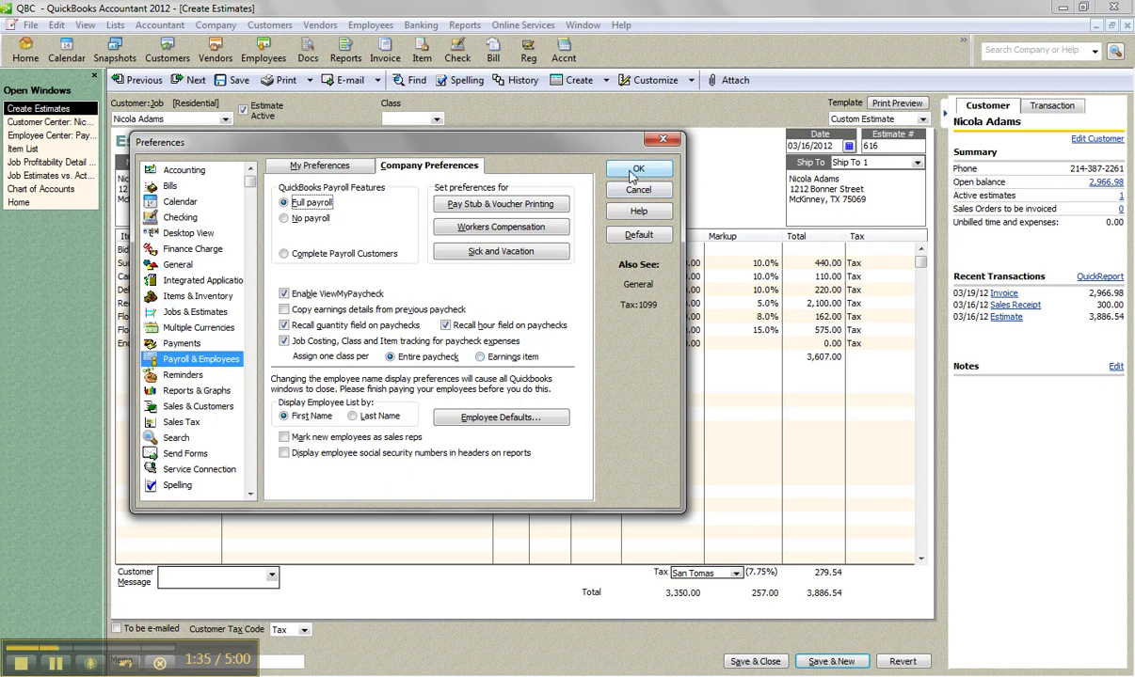
{"action": "left_click", "coordinate": [635, 171]}
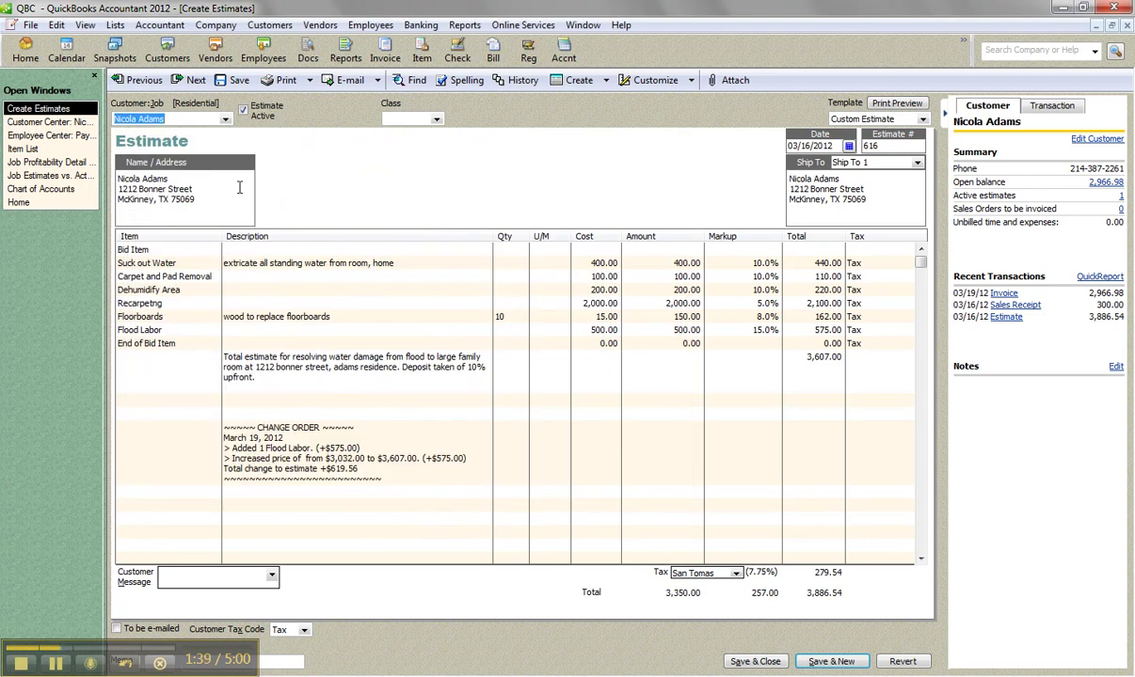
Review the customer's Job Estimates vs. Actuals Detail report, and return to the Payroll Center.
{"action": "left_click", "coordinate": [84, 177]}
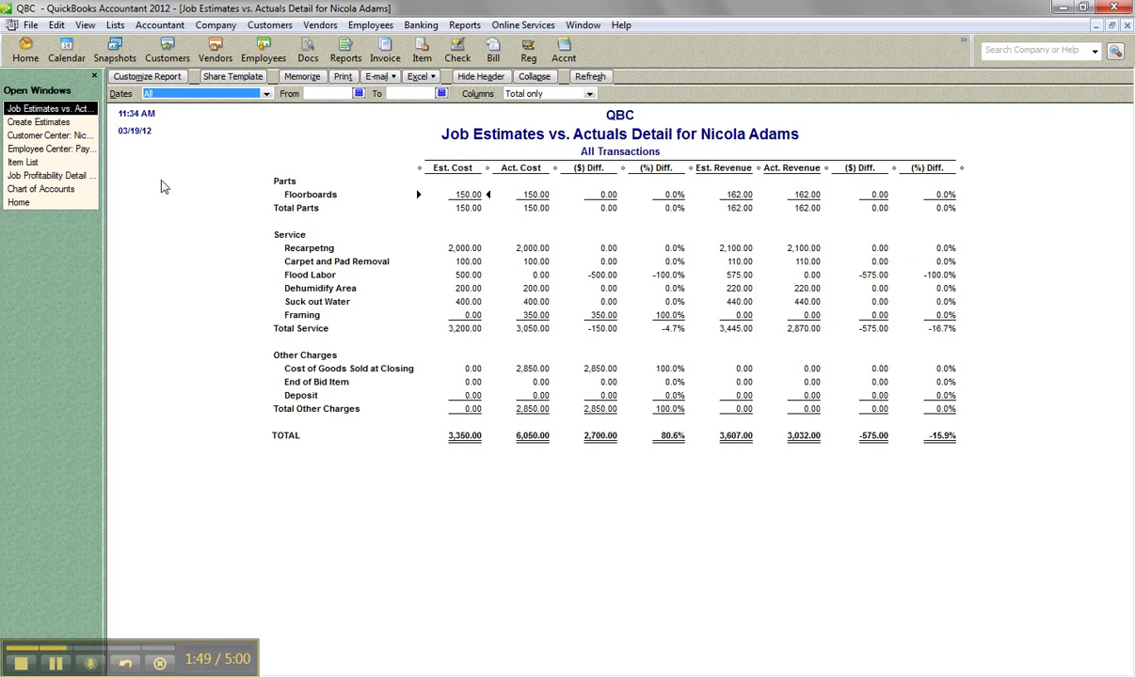
{"action": "left_click", "coordinate": [54, 151]}
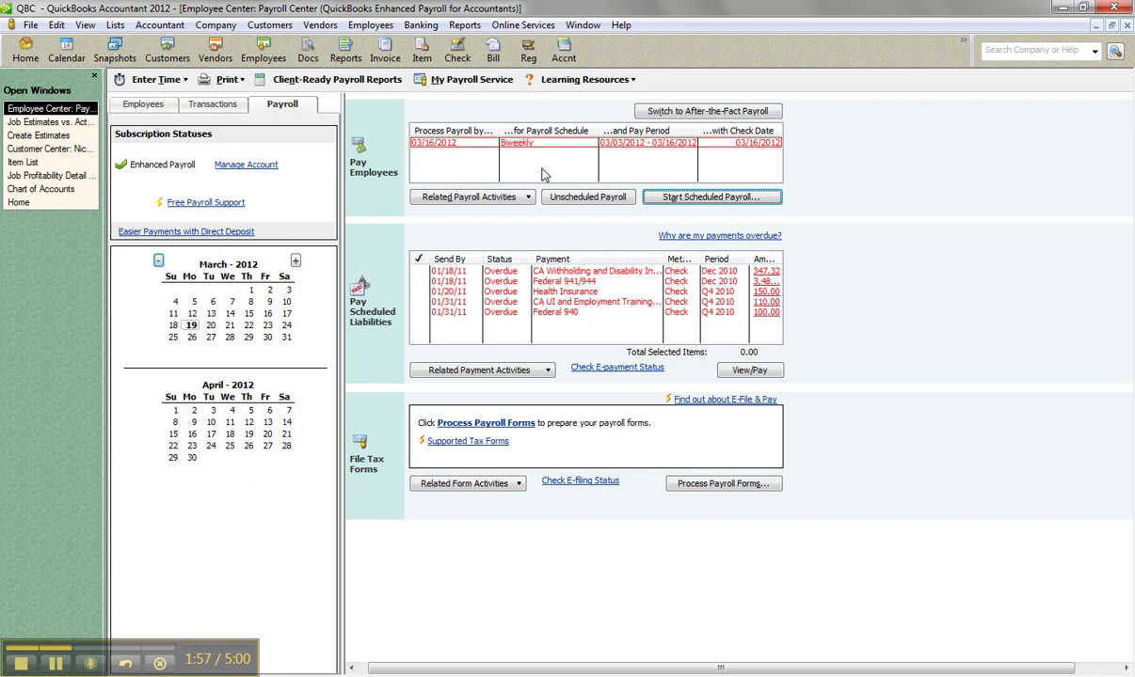
Run the Time by Name report and inspect the 03/12/2012 Flood Labor time entry behind the customer's hours.
{"action": "left_click", "coordinate": [467, 26]}
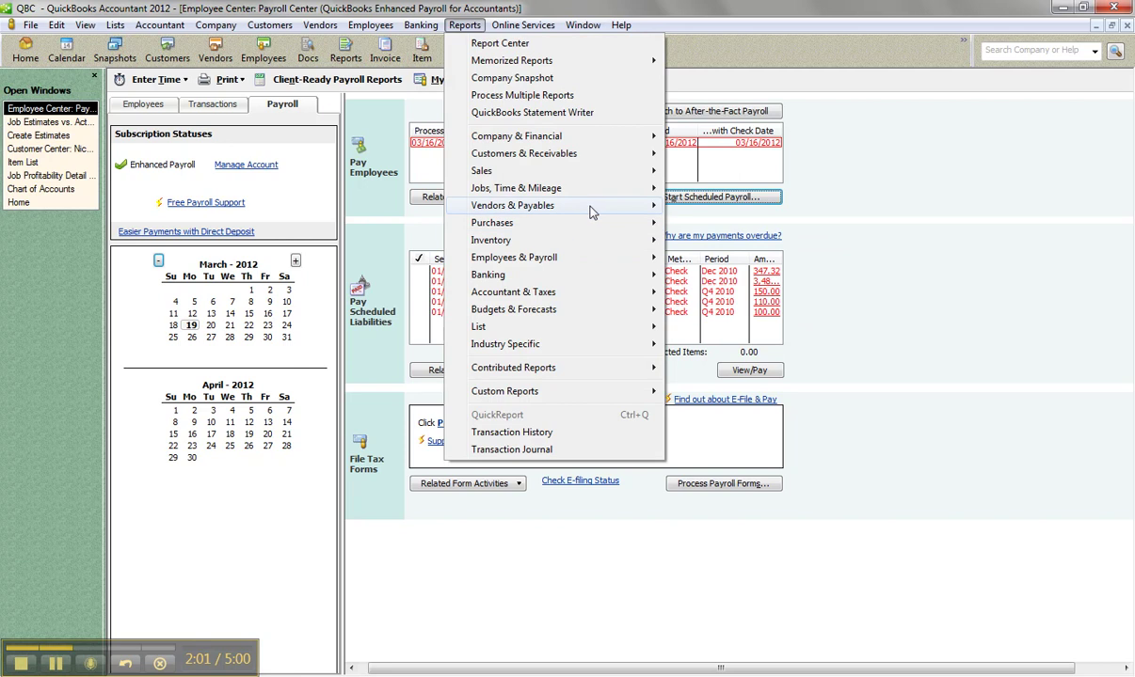
{"action": "mouse_move", "coordinate": [601, 205]}
{"action": "mouse_move", "coordinate": [576, 188]}
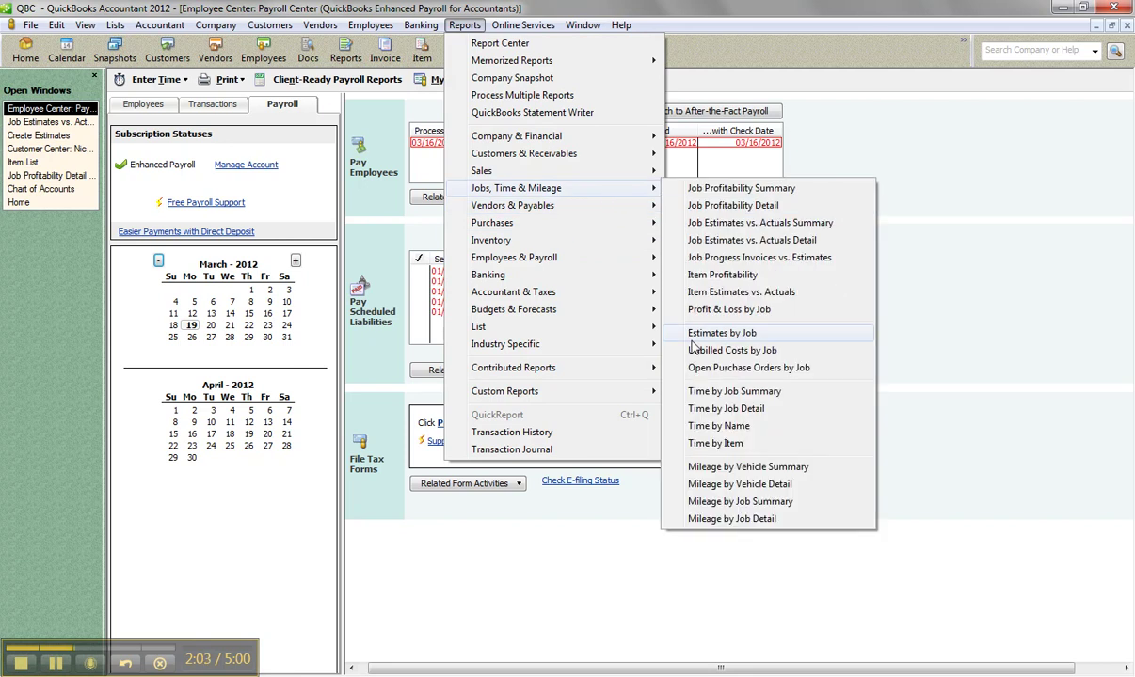
{"action": "left_click", "coordinate": [715, 427]}
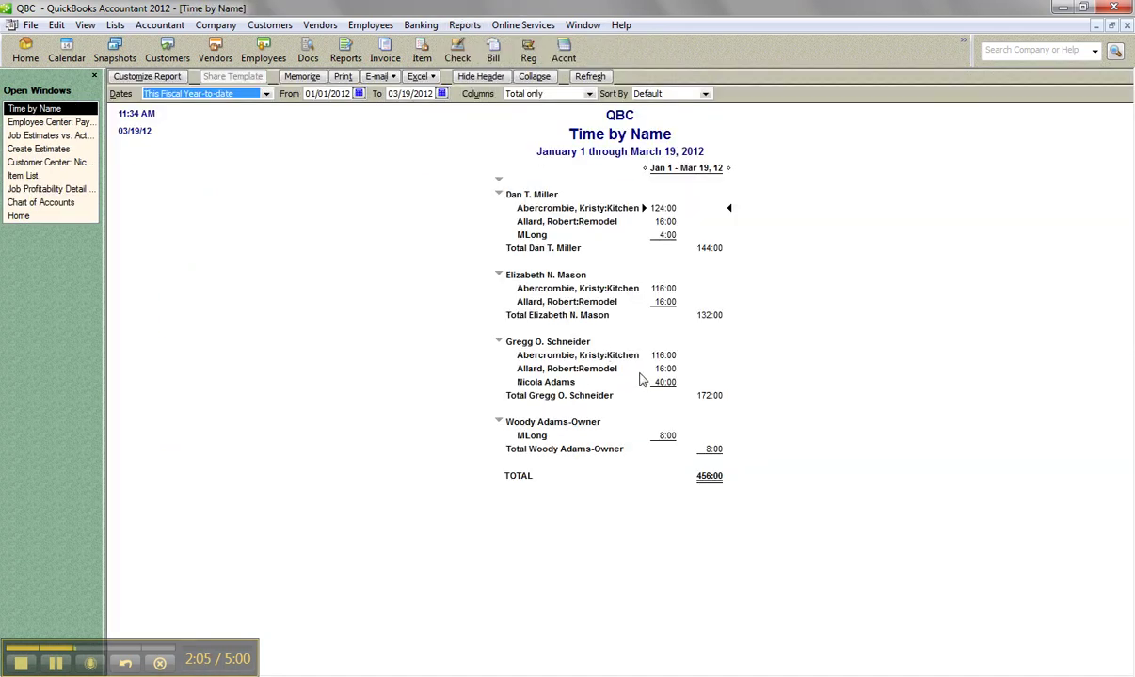
{"action": "double_click", "coordinate": [656, 380]}
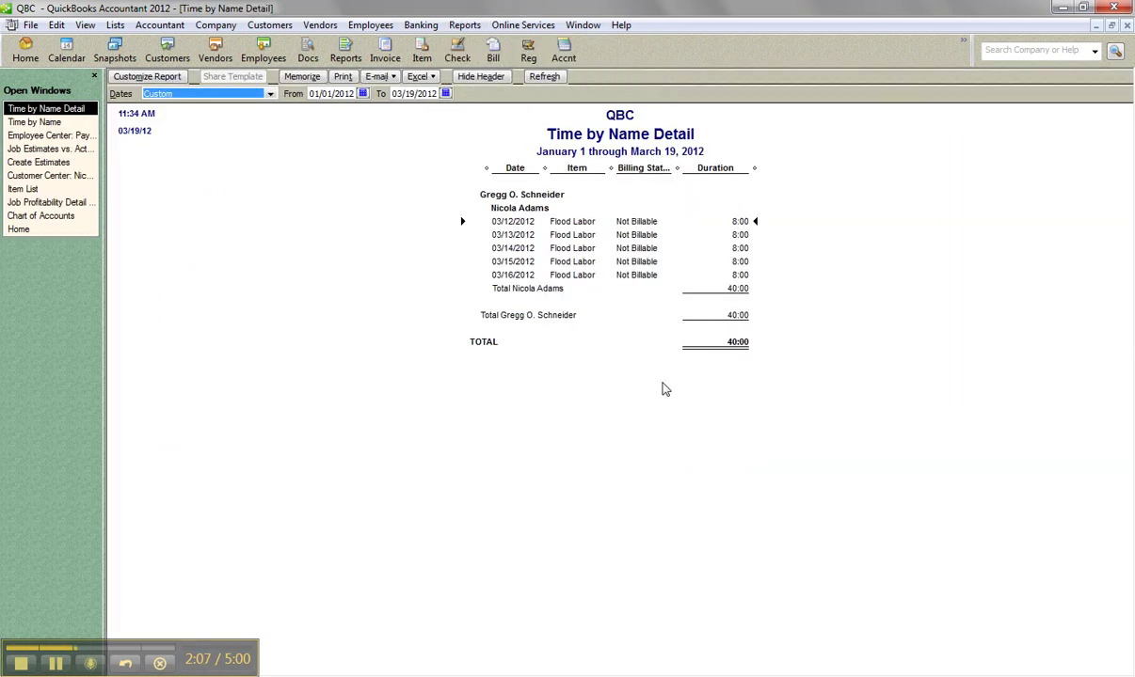
{"action": "double_click", "coordinate": [740, 221]}
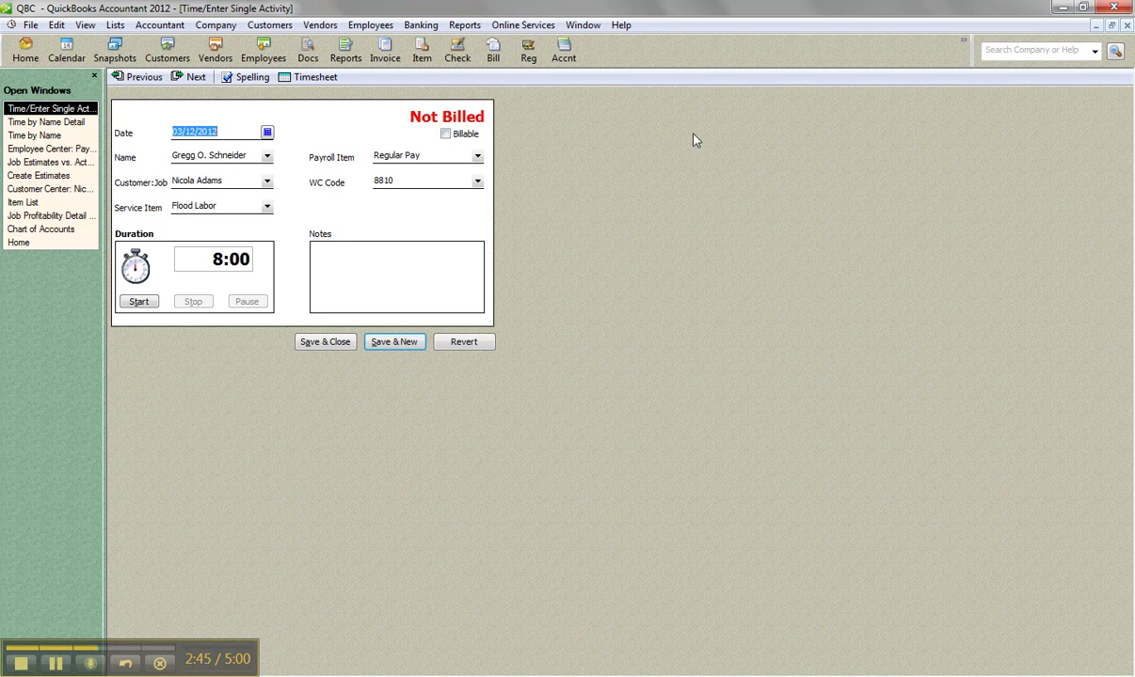
{"action": "left_click", "coordinate": [1126, 26]}
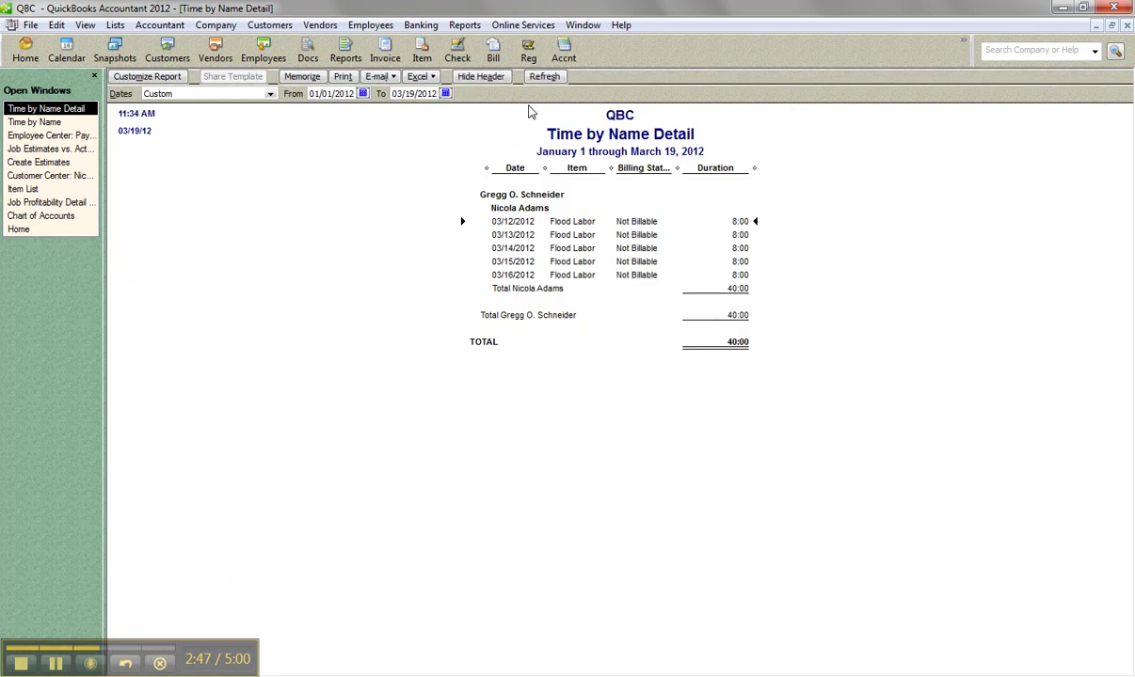
Start the scheduled biweekly payroll with only the employee who has Flood Labor hours selected, and continue to paycheck review.
{"action": "left_click", "coordinate": [57, 136]}
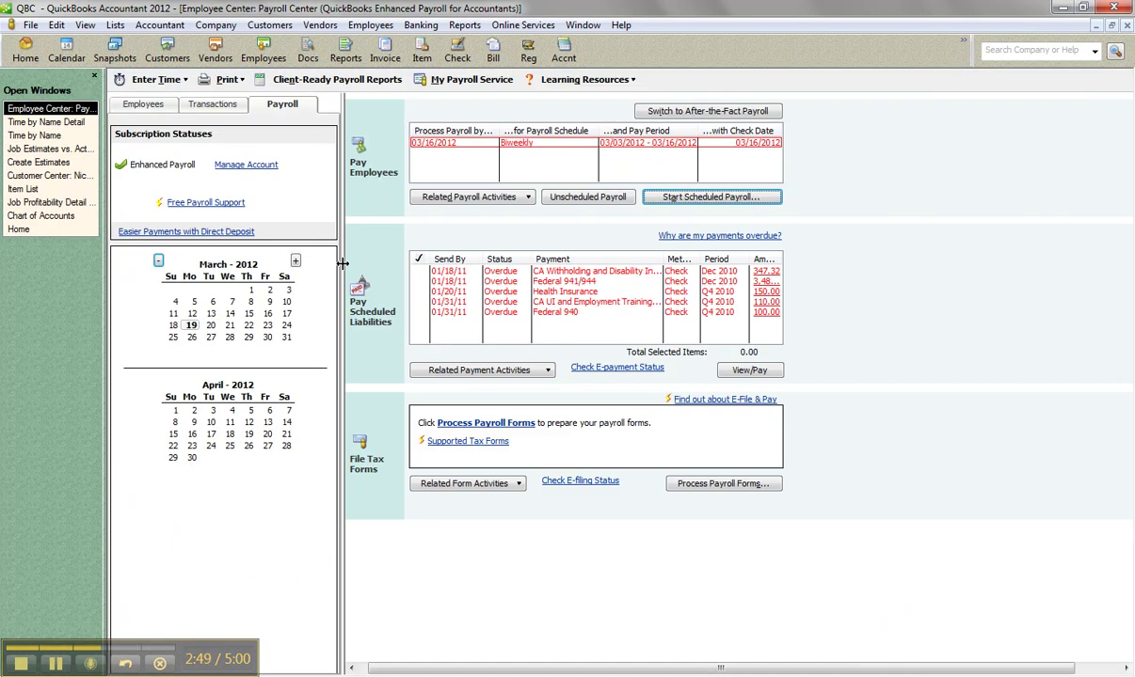
{"action": "left_click", "coordinate": [675, 199]}
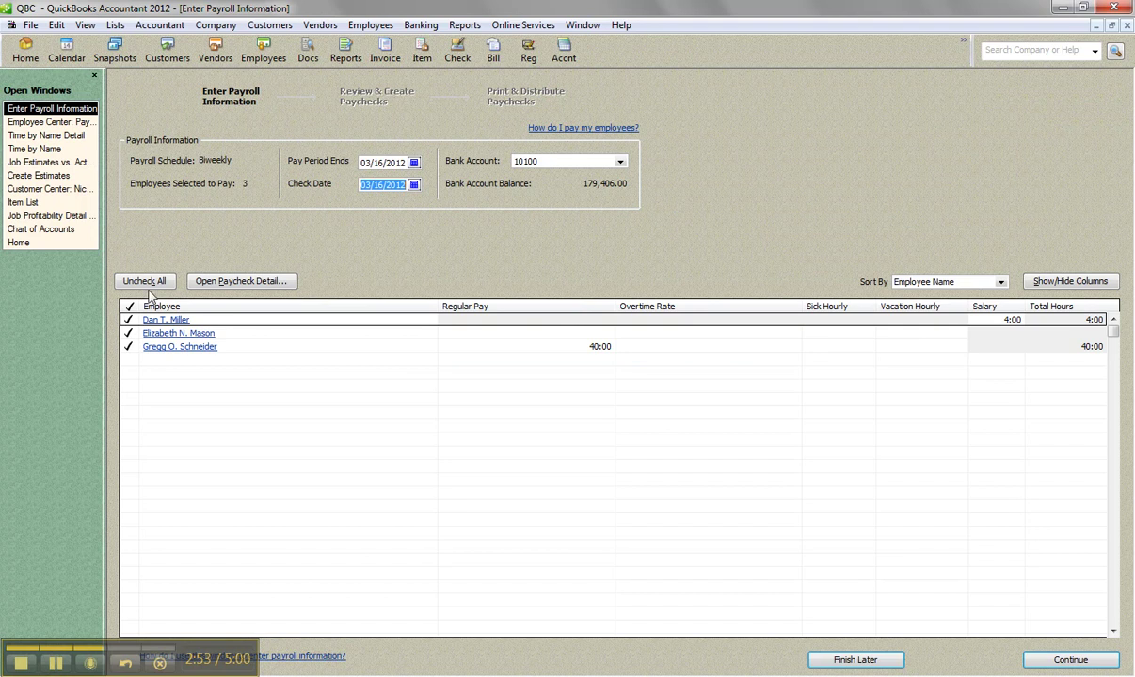
{"action": "left_click", "coordinate": [143, 281]}
{"action": "left_click", "coordinate": [127, 346]}
{"action": "left_click", "coordinate": [1060, 659]}
Create the employee's paycheck after reviewing its detail, and agree to send paystubs to ViewMyPaycheck.com, hiding that message in future.
{"action": "left_click", "coordinate": [218, 280]}
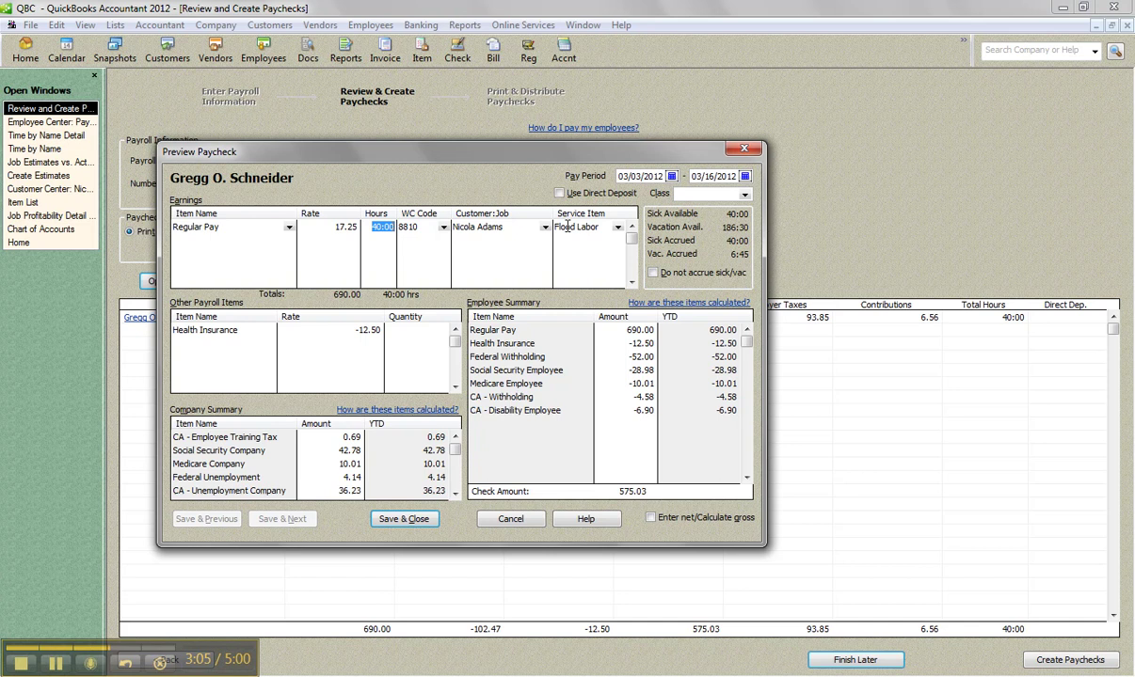
{"action": "left_click", "coordinate": [422, 520]}
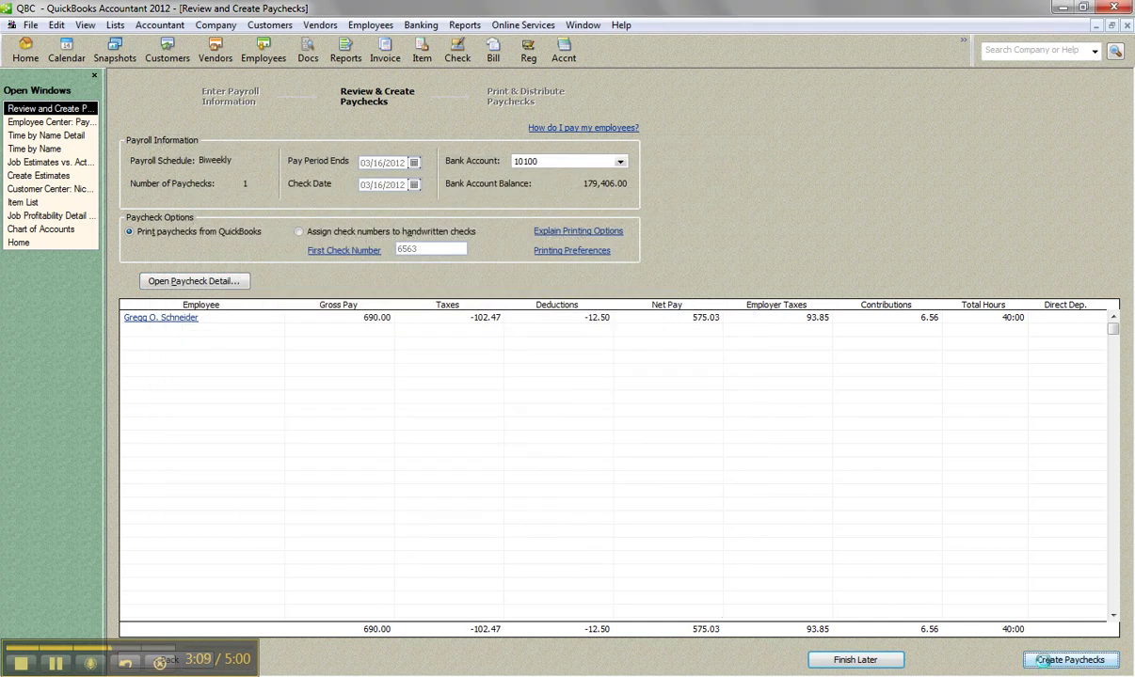
{"action": "left_click", "coordinate": [1044, 661]}
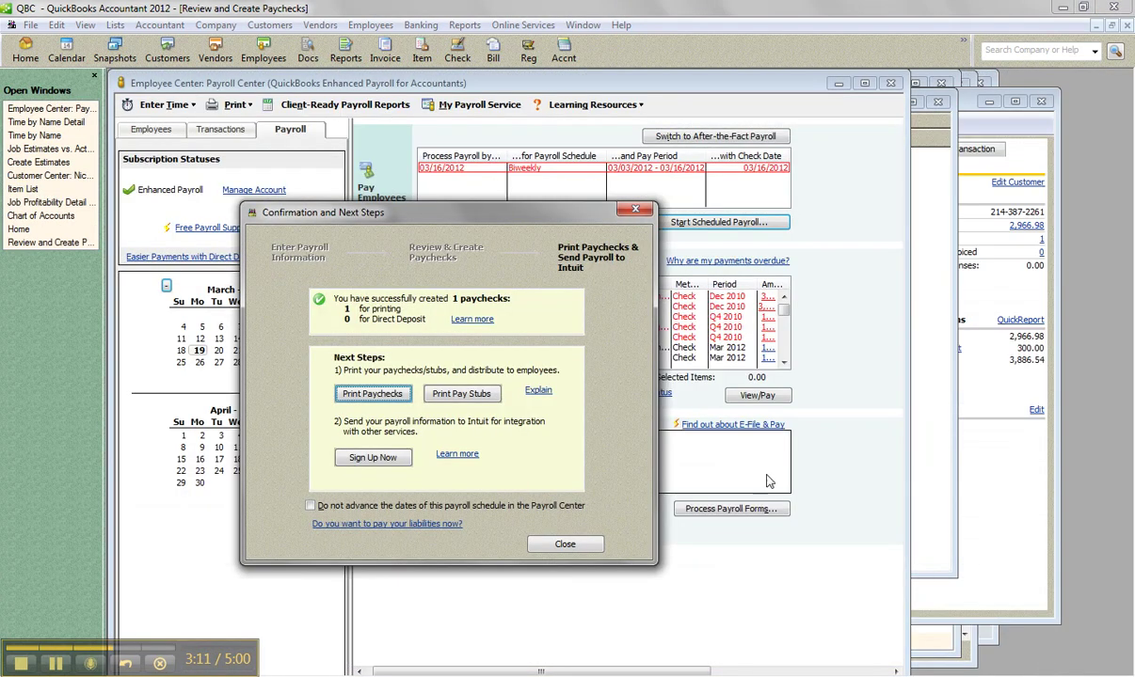
{"action": "left_click", "coordinate": [565, 546]}
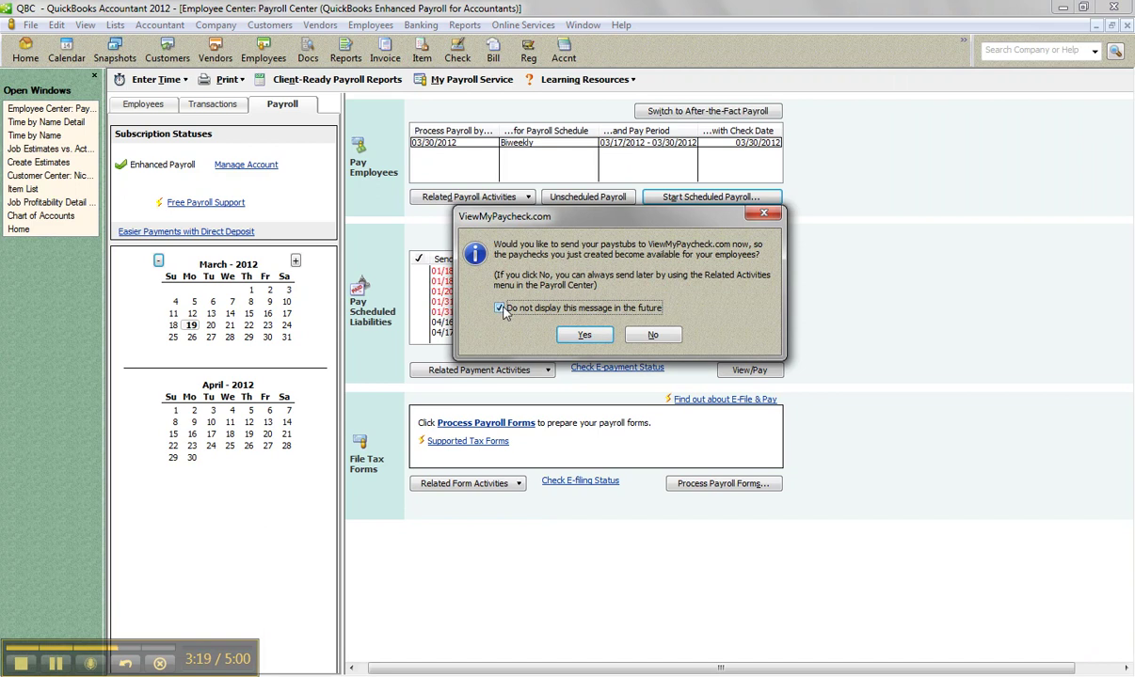
{"action": "left_click", "coordinate": [588, 335]}
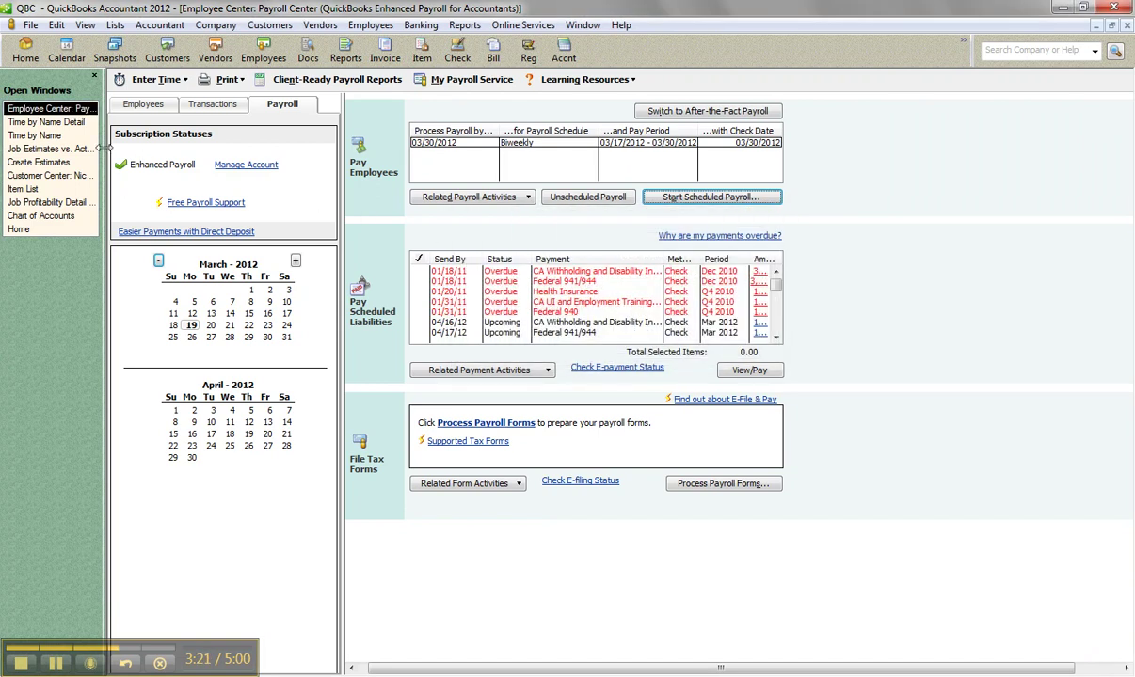
Recheck the customer's Job Estimates vs. Actuals Detail report, and run the Profit & Loss by Job report.
{"action": "left_click", "coordinate": [52, 149]}
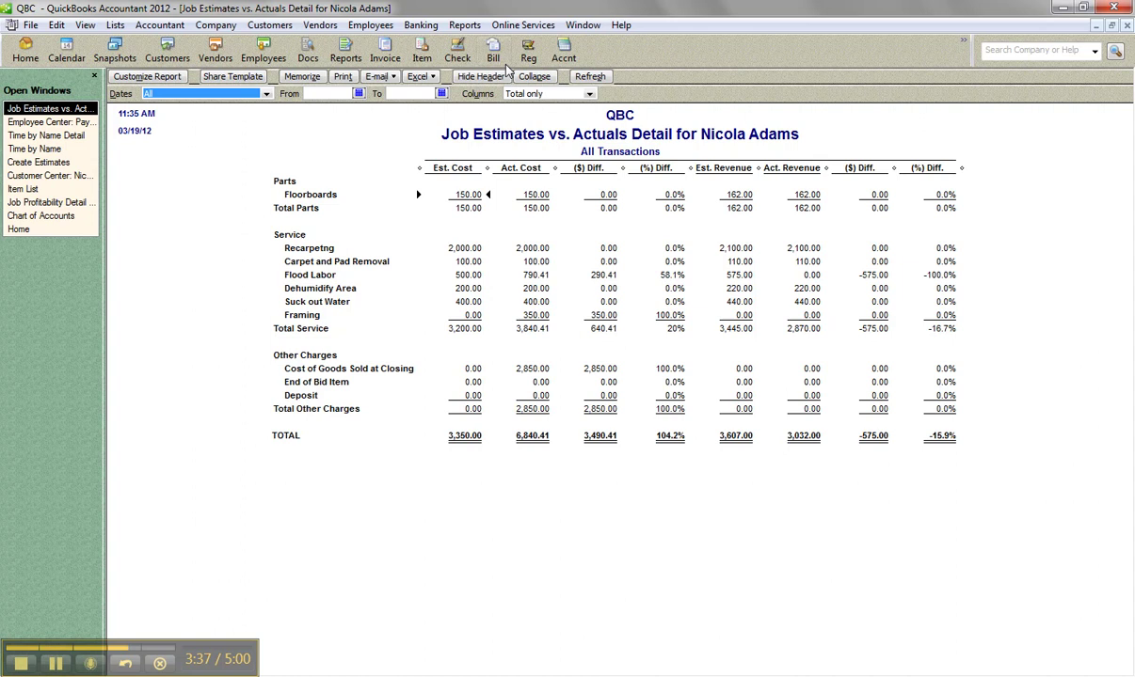
{"action": "left_click", "coordinate": [465, 25]}
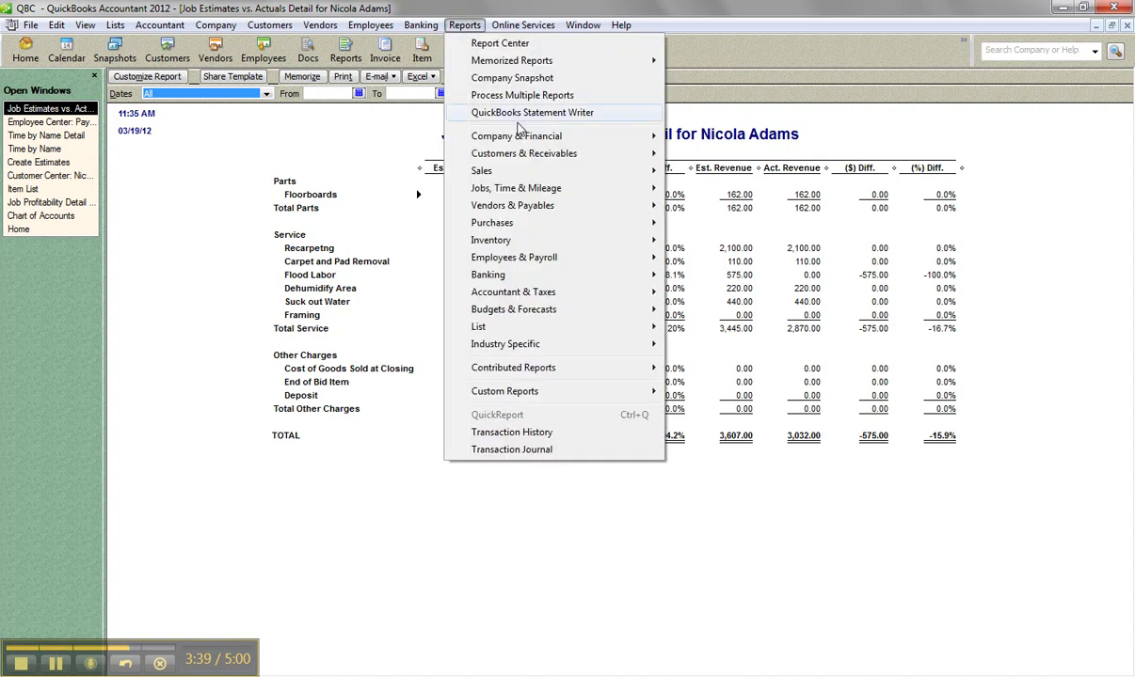
{"action": "mouse_move", "coordinate": [519, 136]}
{"action": "left_click", "coordinate": [726, 205]}
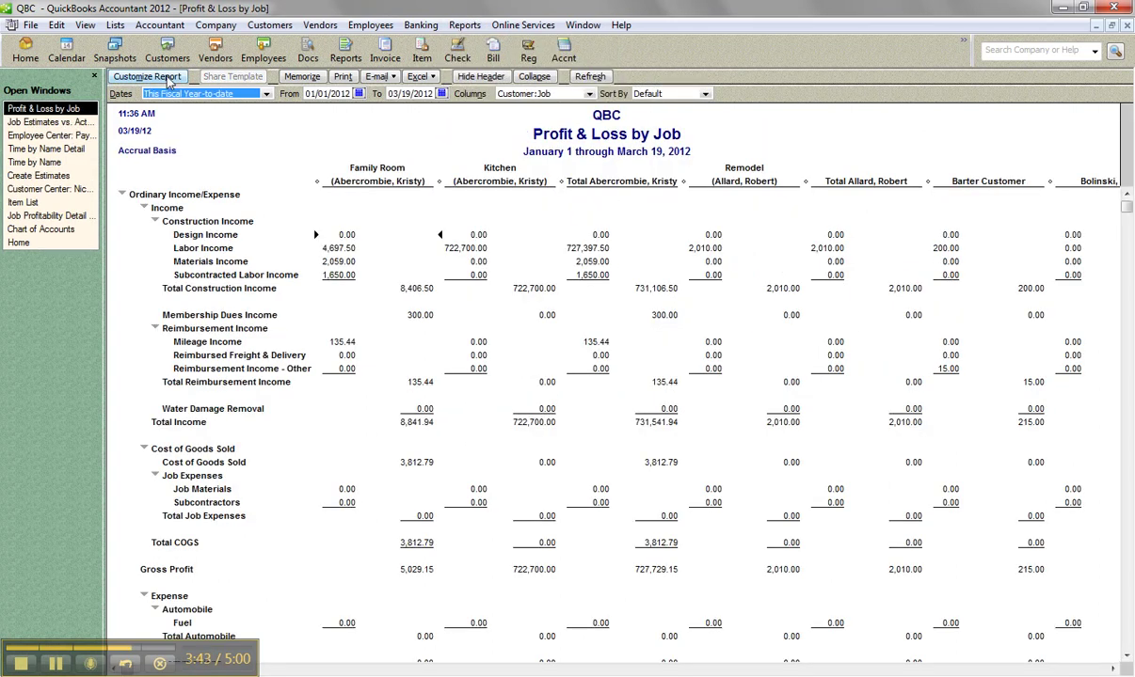
Filter the Profit & Loss by Job report by name to show only the flood job's customer.
{"action": "left_click", "coordinate": [149, 76]}
{"action": "left_click", "coordinate": [442, 225]}
{"action": "left_click", "coordinate": [348, 328]}
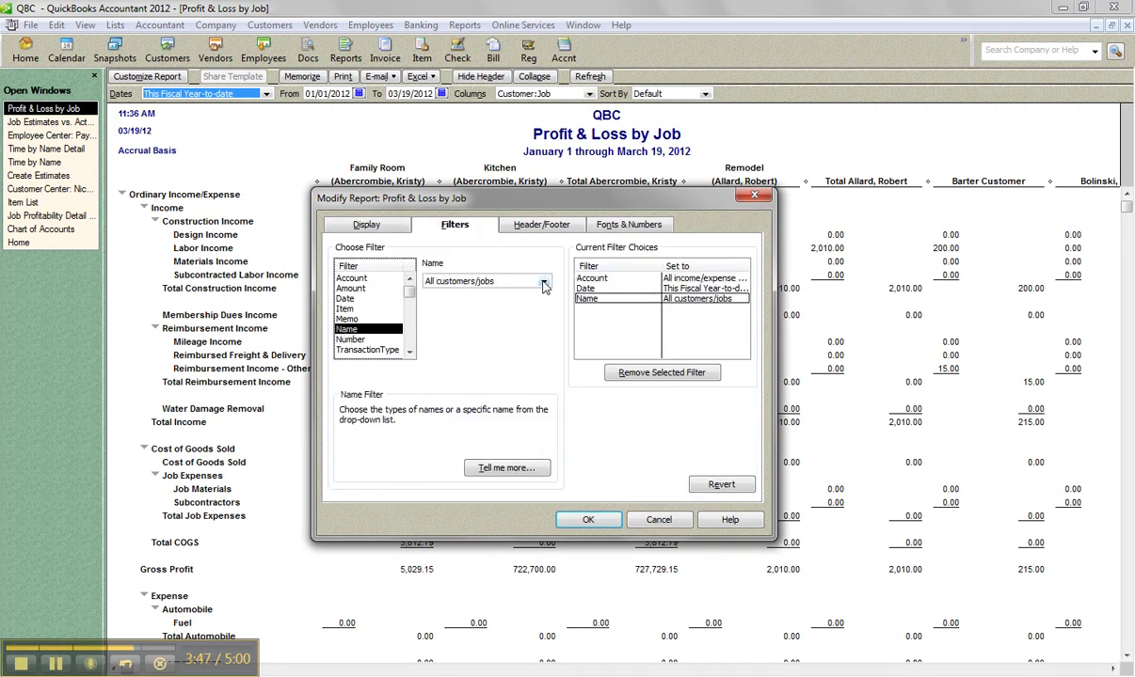
{"action": "left_click", "coordinate": [513, 279]}
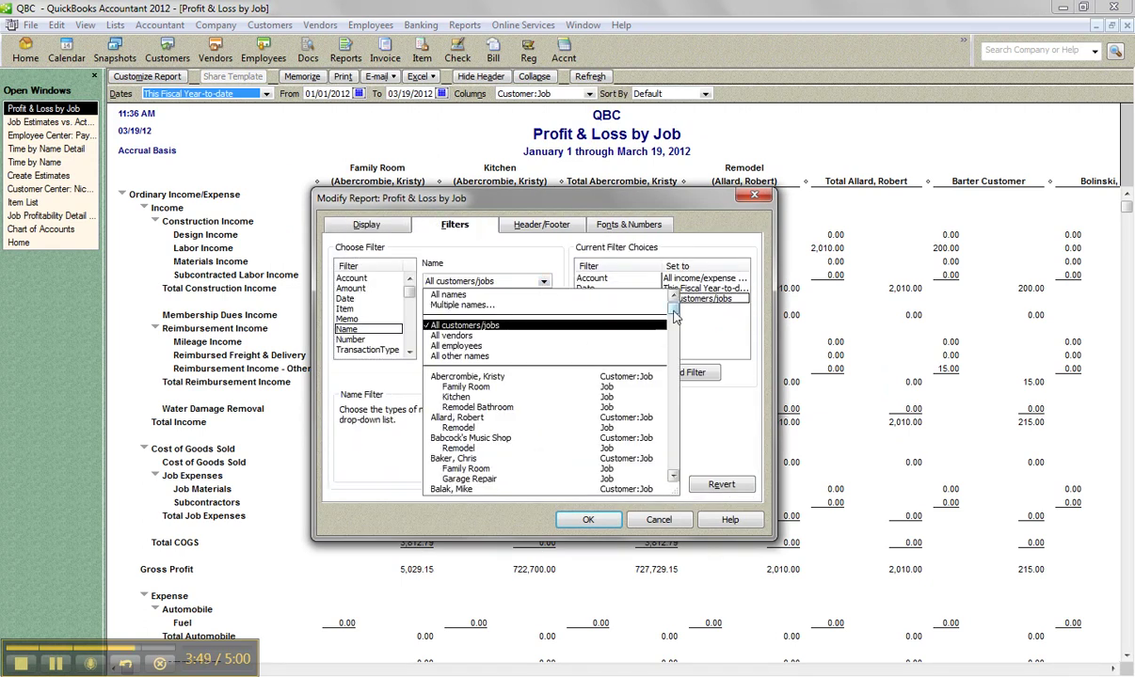
{"action": "left_click_drag", "start_coordinate": [673, 309], "coordinate": [673, 384]}
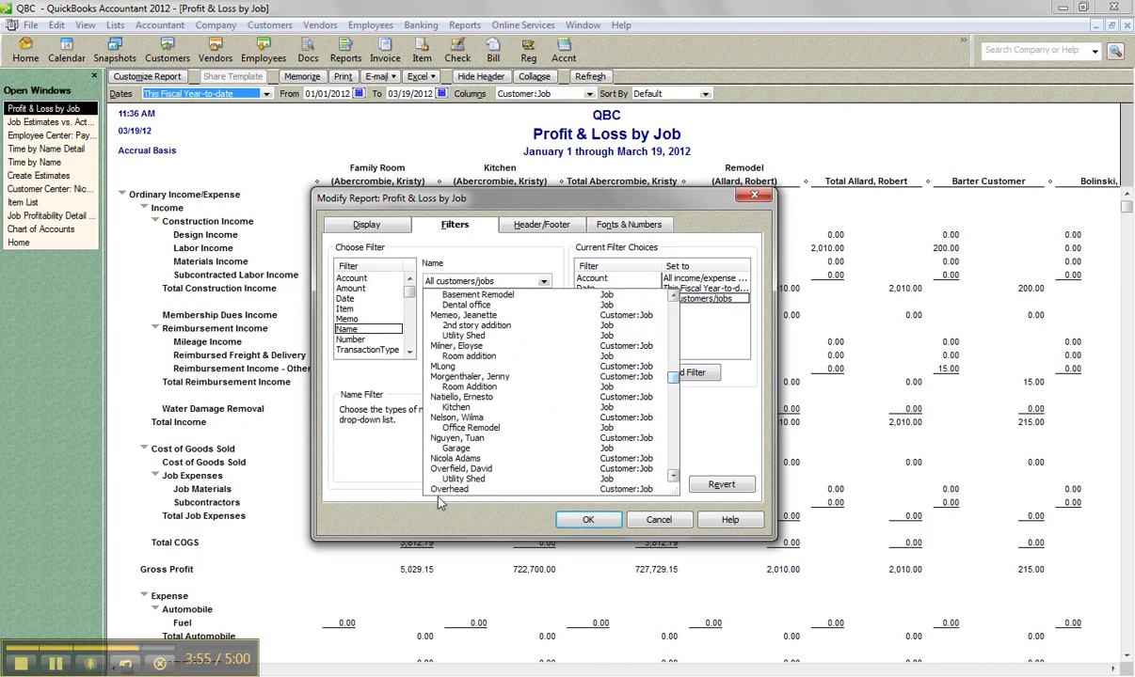
{"action": "left_click", "coordinate": [442, 459]}
{"action": "left_click", "coordinate": [570, 521]}
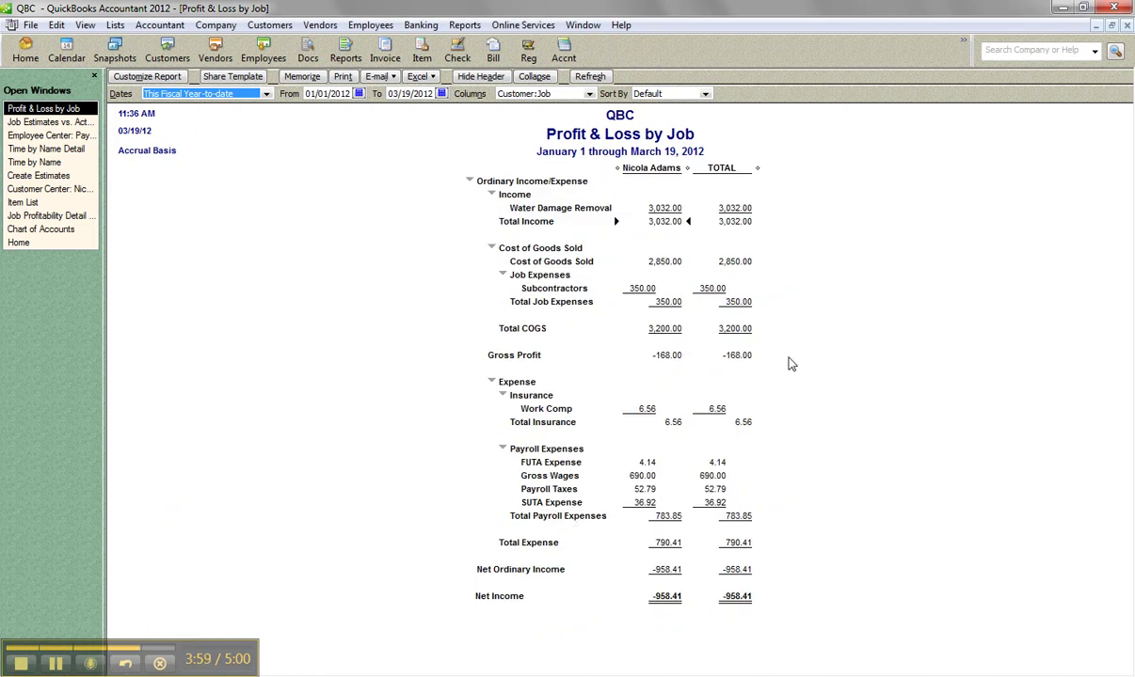